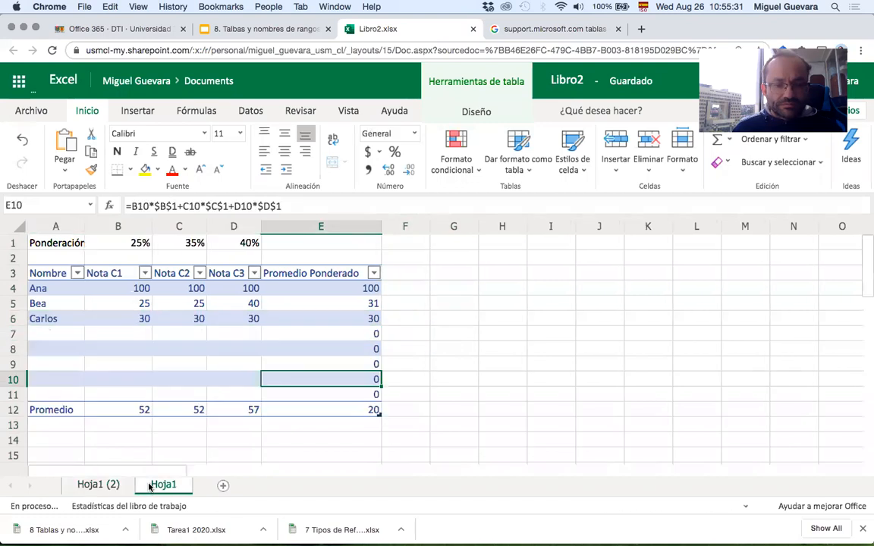
Delete row 7 containing the table's Totales on the Hoja1 (2) sheet
click(110, 484)
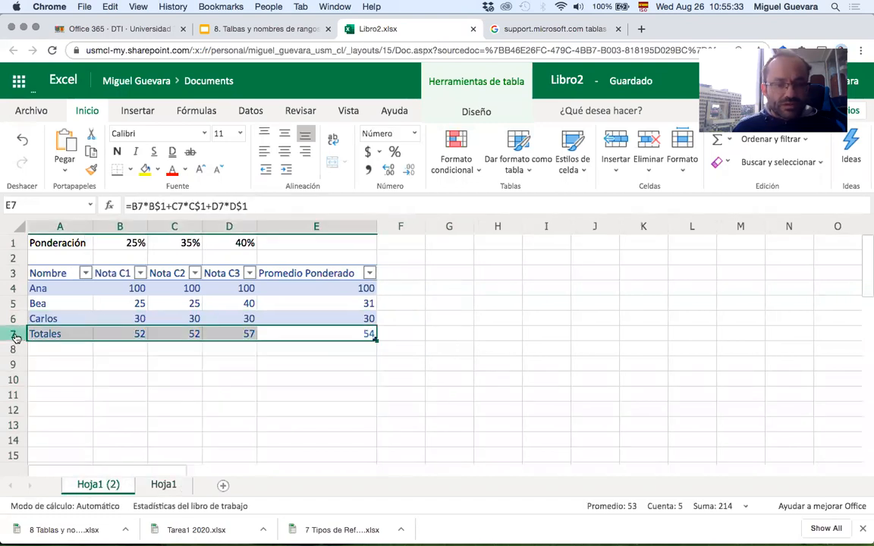
right_click(12, 333)
click(91, 231)
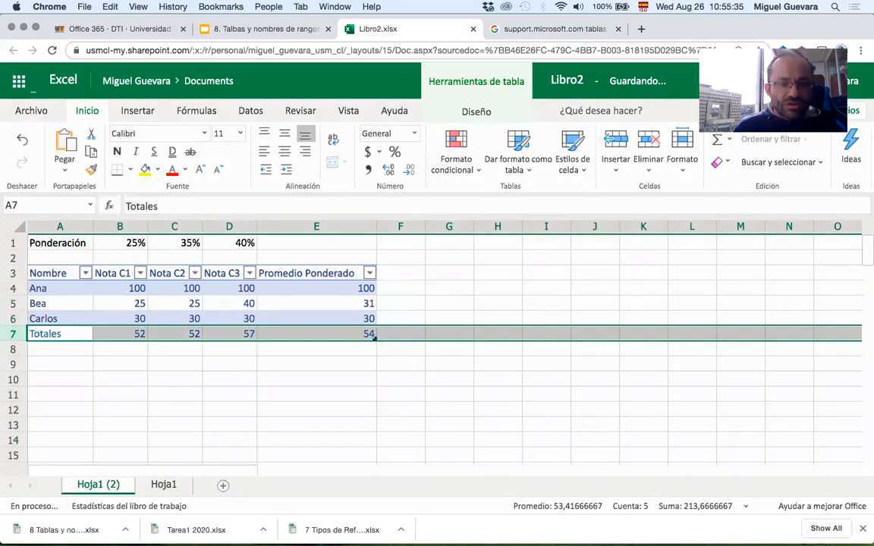
Add a new table column headed "Mínimo" in cell F3, next to Promedio Ponderado
click(330, 295)
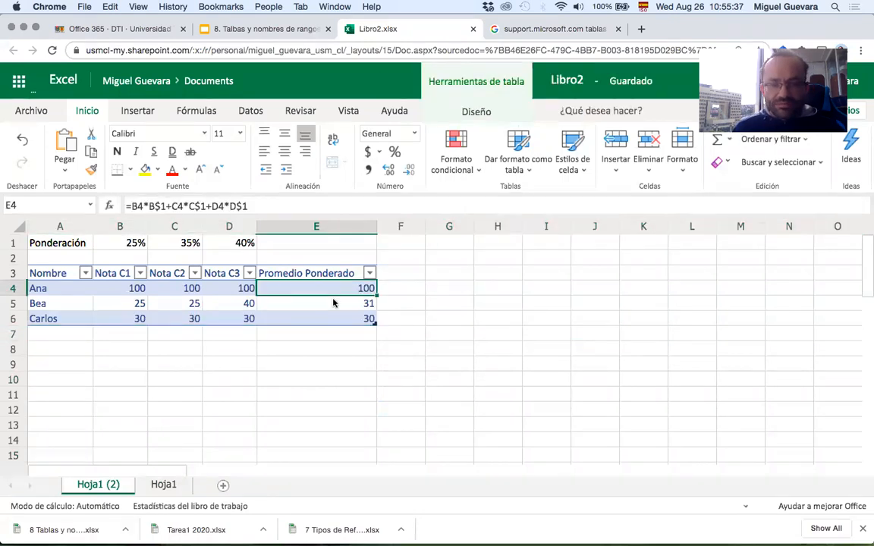
key(Right)
key(Up)
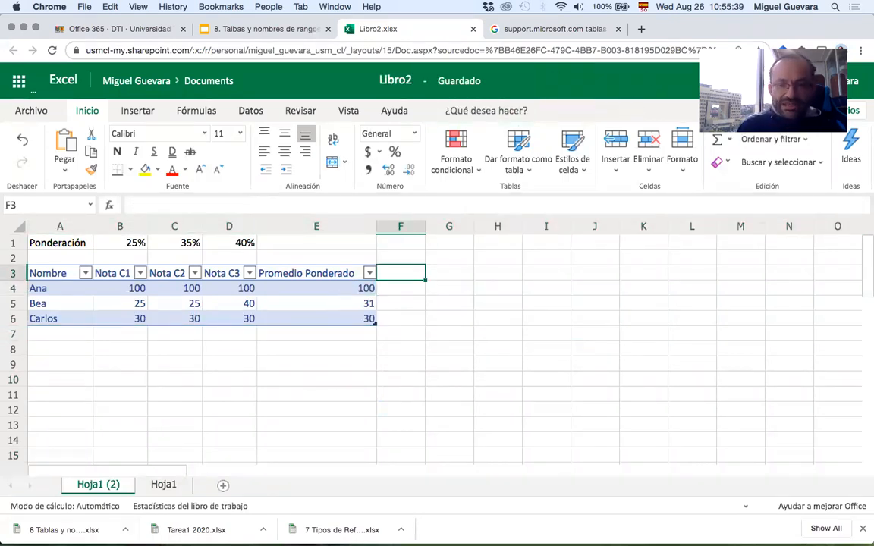
text(Mínimo)
key(Return)
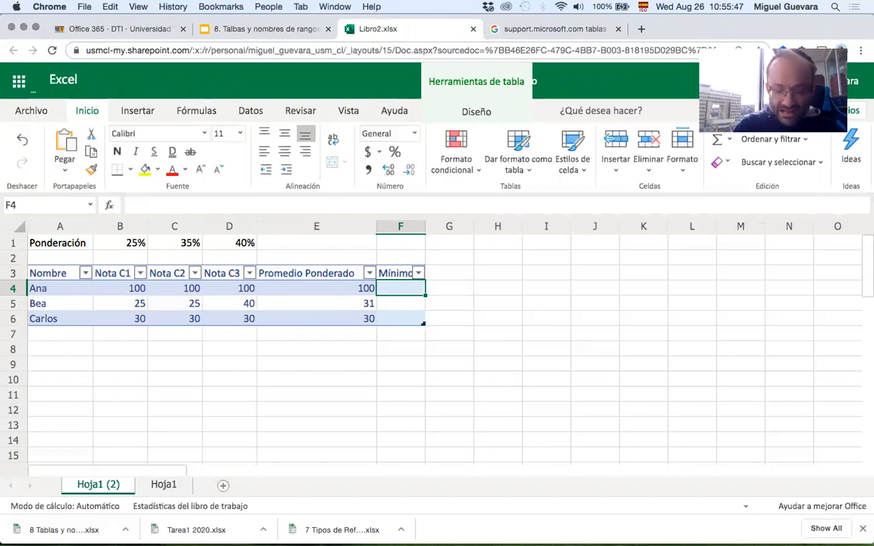
Calculate each student's lowest grade in the Mínimo column by entering =min(B4:D4) in F4
text(=)
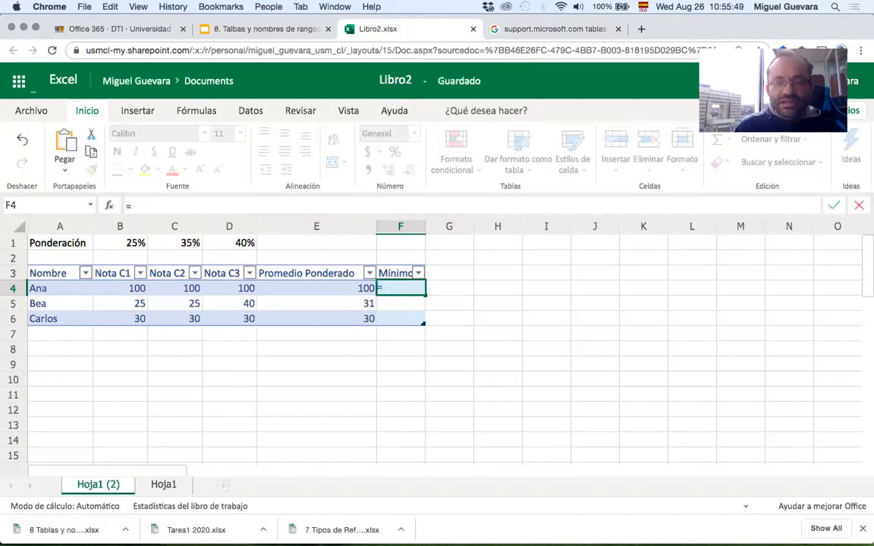
text(min()
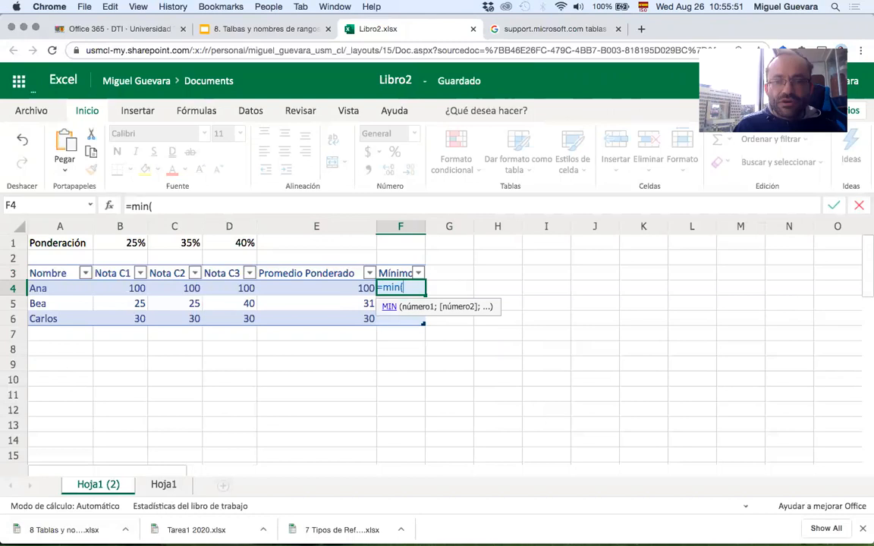
drag(239, 293, 141, 288)
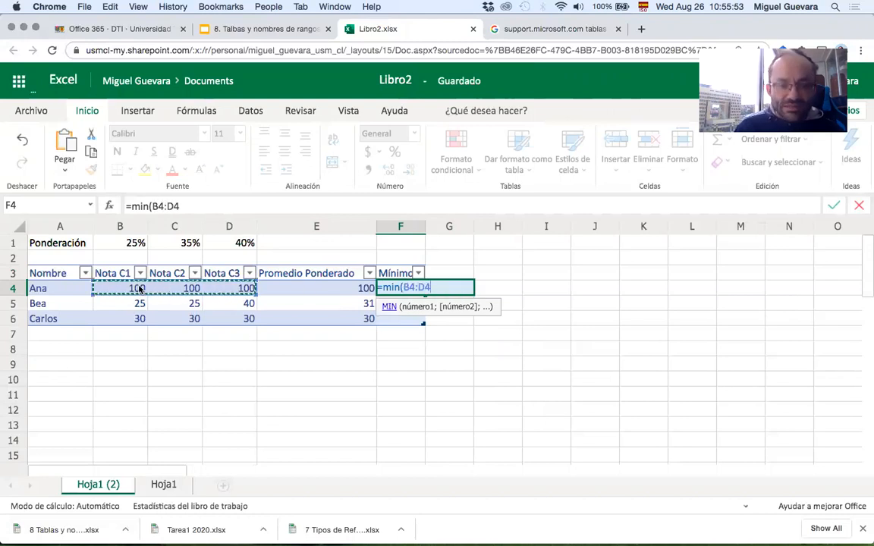
text())
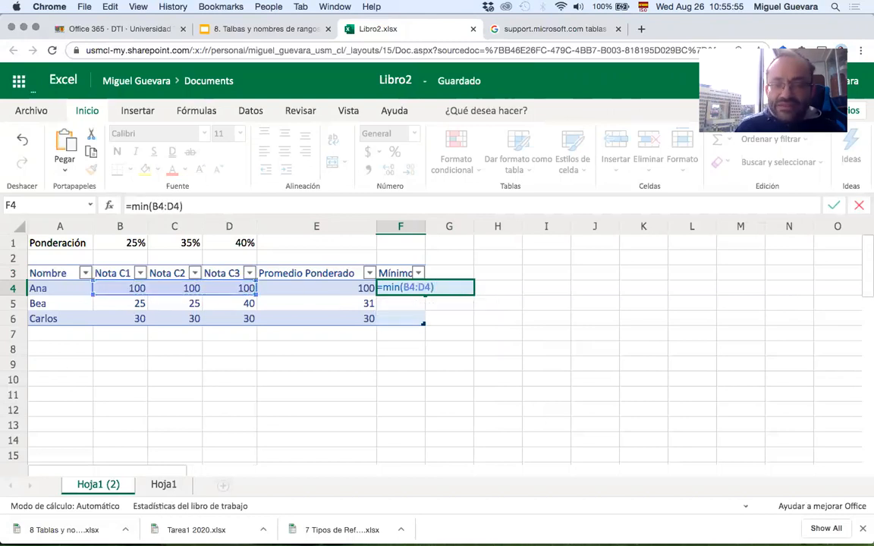
key(Return)
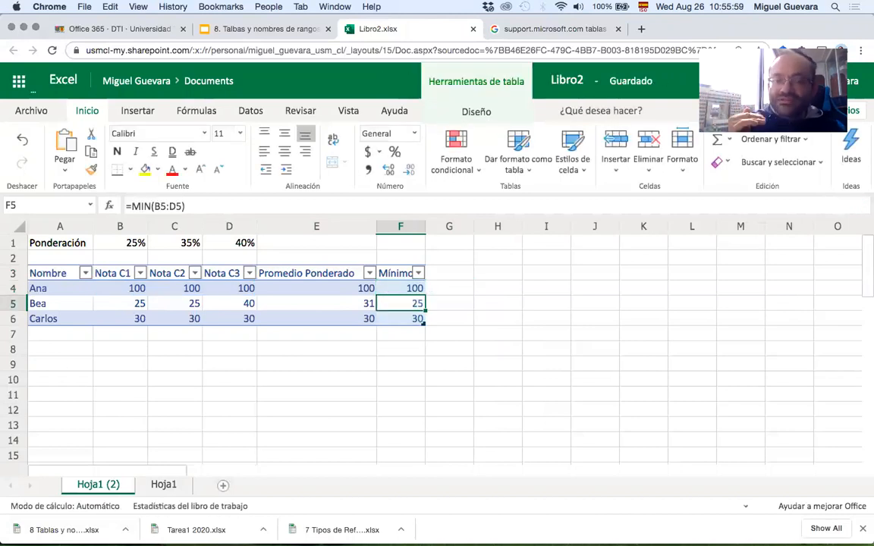
Enter =PROMEDIO(B4:B6) in B7 to average the Nota C1 column below the table
click(135, 335)
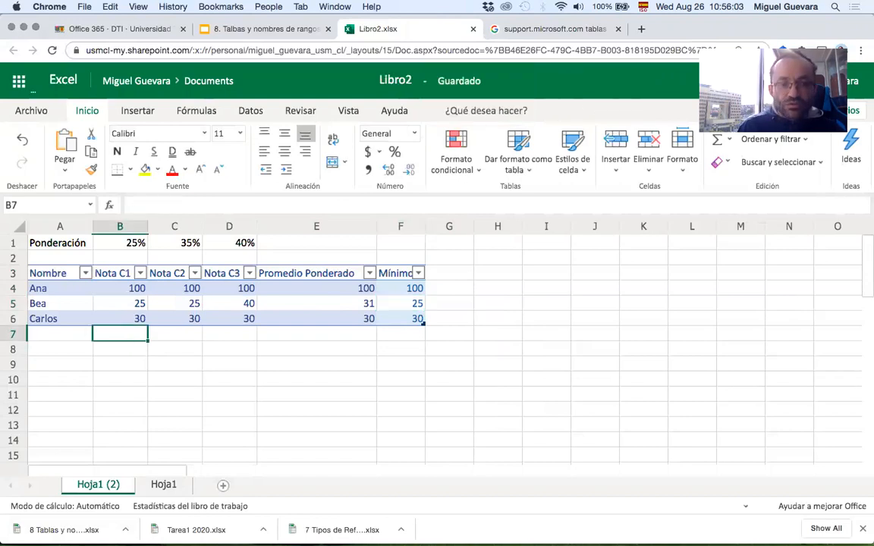
text(=prom)
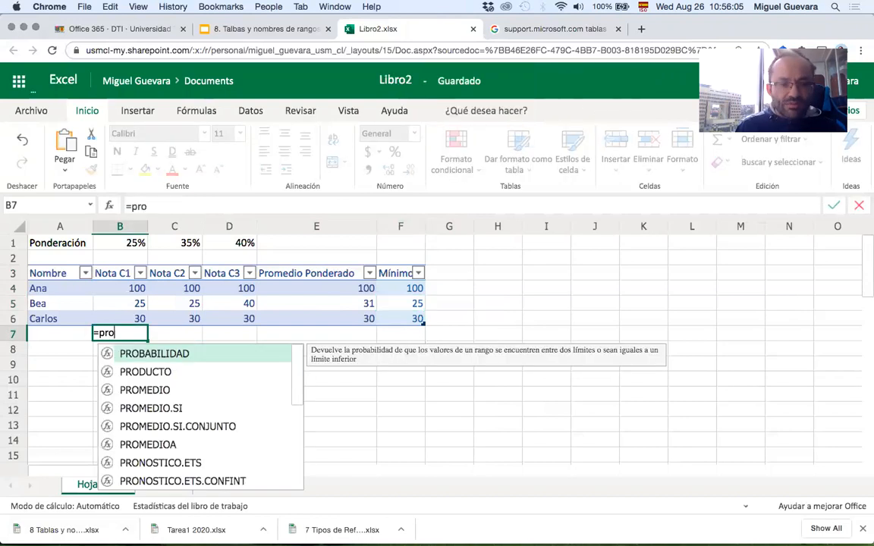
key(Tab)
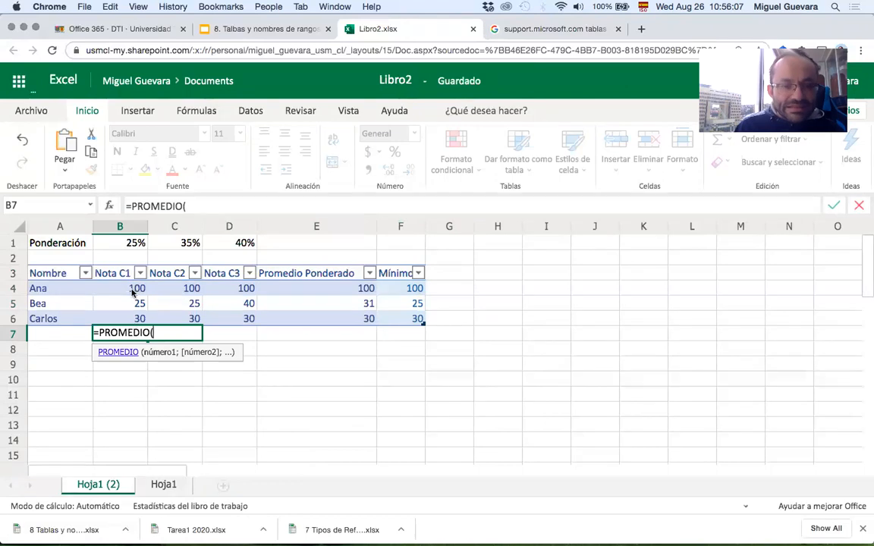
drag(136, 290, 135, 314)
text())
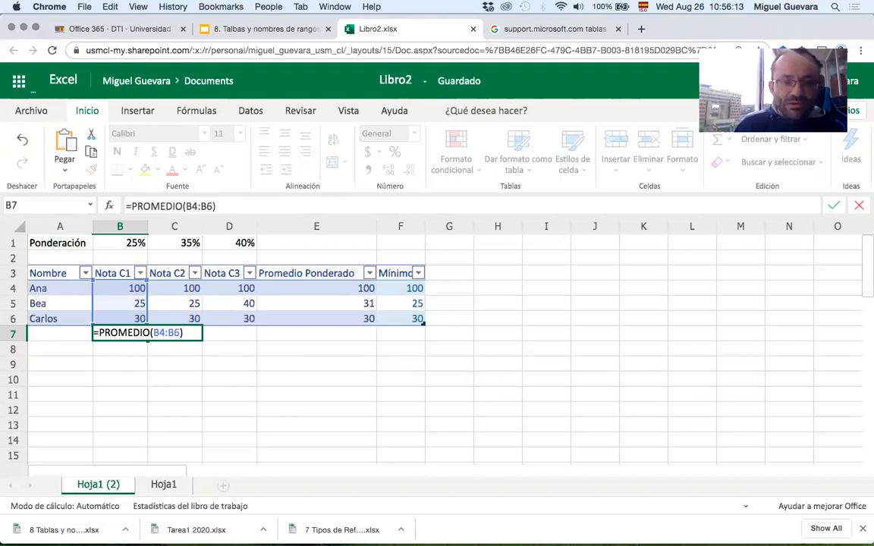
key(Return)
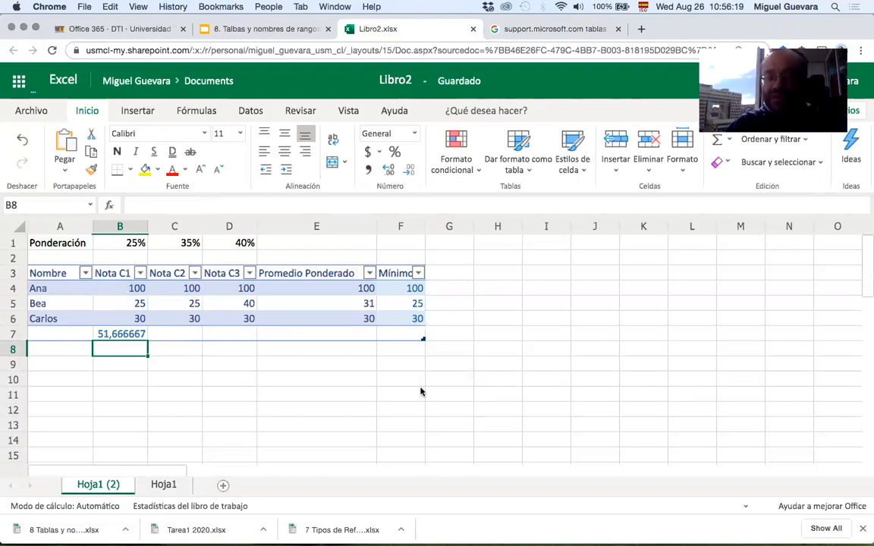
Copy the average formula from B7 across to F7 and format the row with no decimals
click(137, 338)
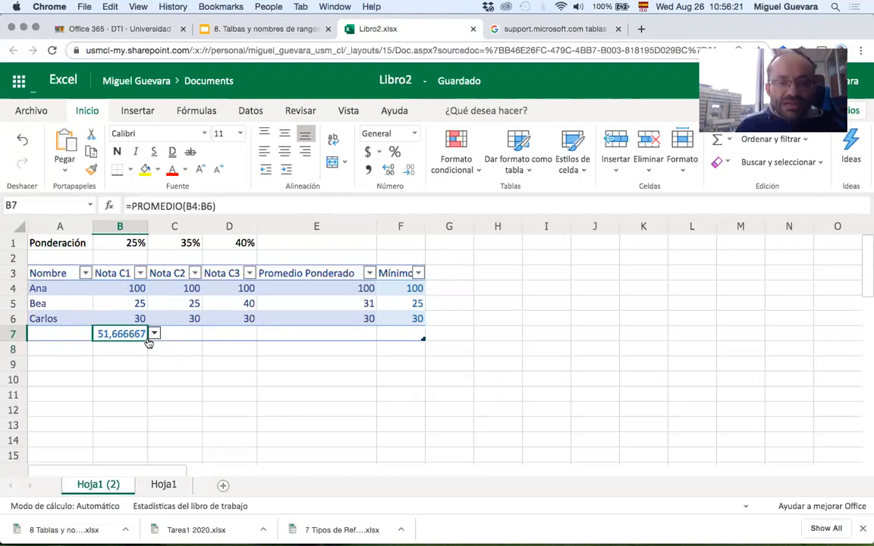
drag(147, 341, 390, 336)
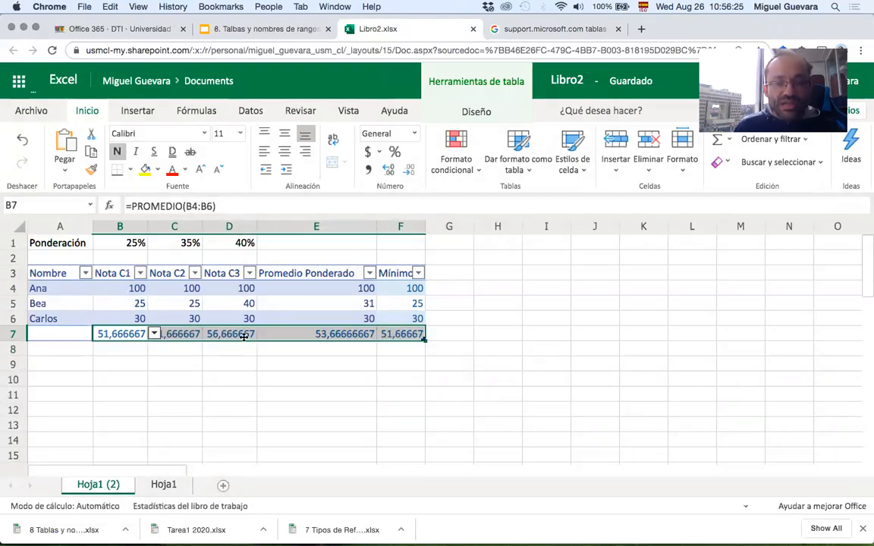
click(396, 170)
click(403, 170)
click(403, 170)
click(403, 170)
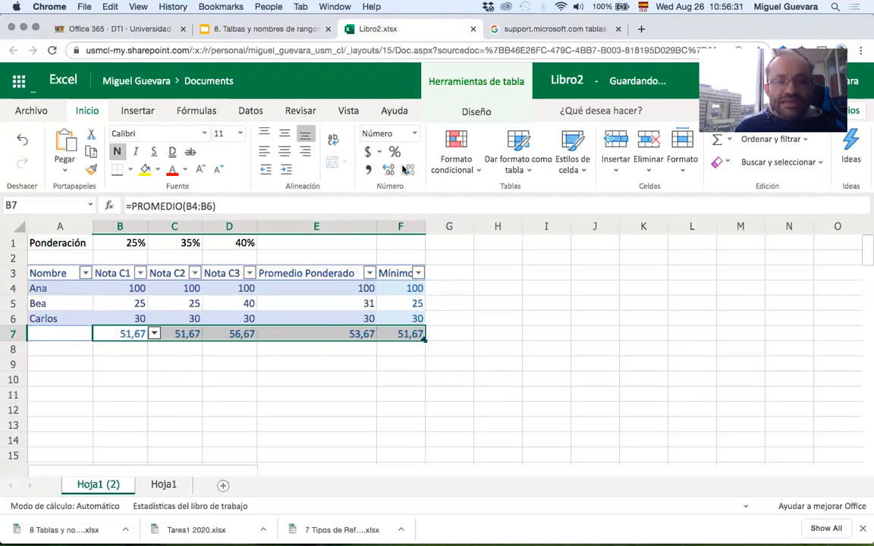
click(405, 169)
click(404, 169)
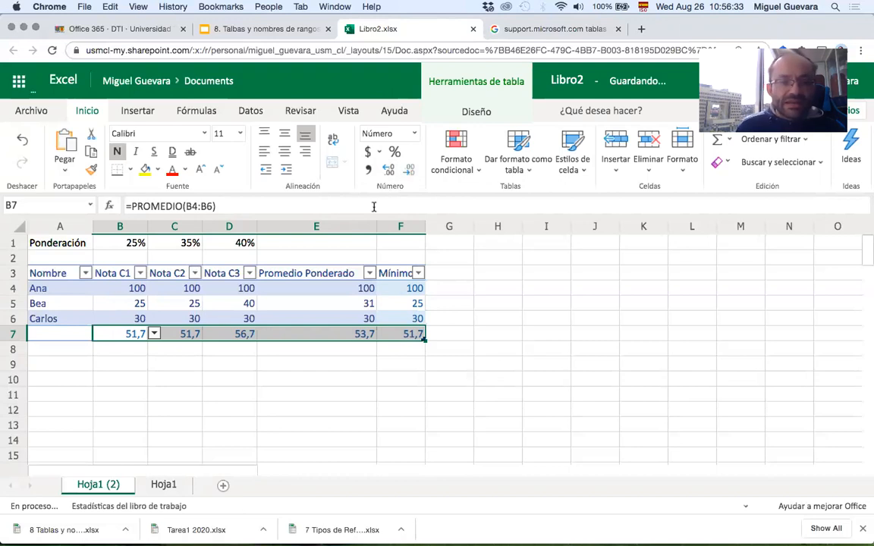
Examine the total-row formulas in row 7 and the summary functions offered for cell B7
click(174, 333)
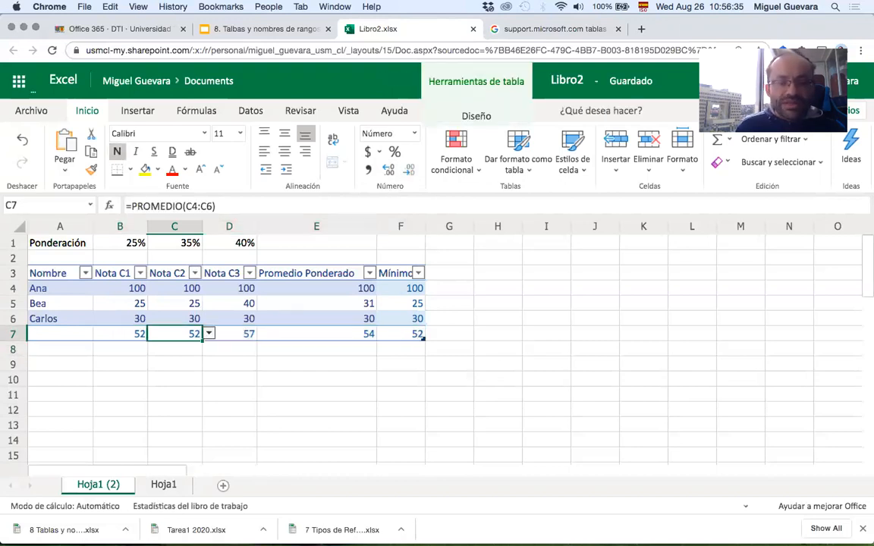
click(133, 334)
click(152, 334)
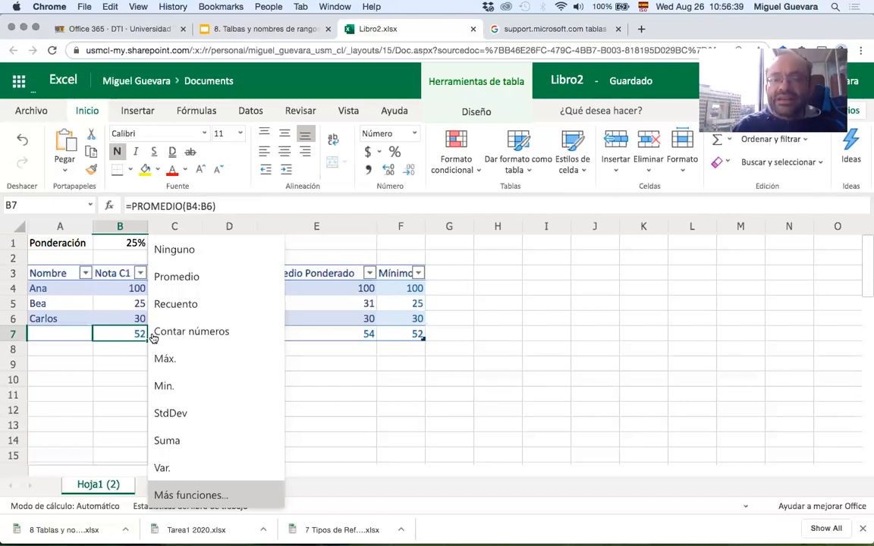
click(94, 349)
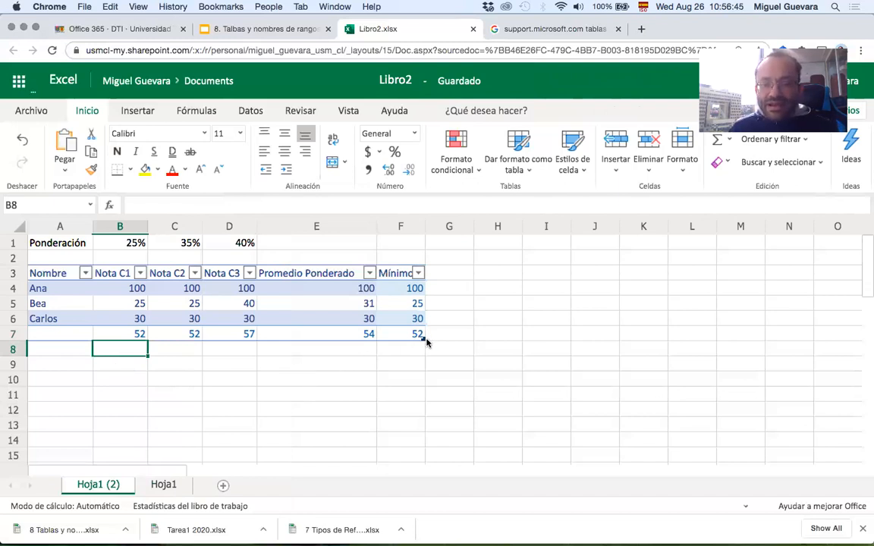
Extend the table so its total row sits in row 12, keeping only columns A to F
drag(423, 339, 433, 391)
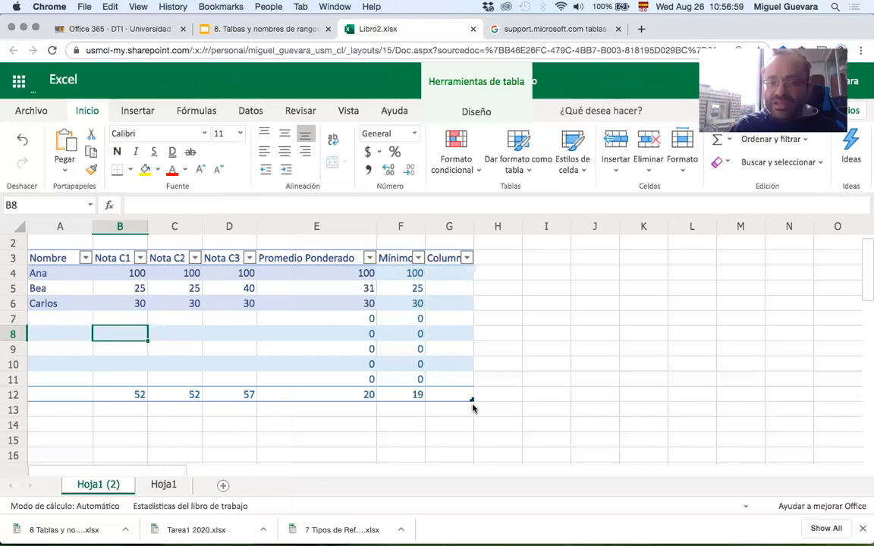
drag(471, 396, 394, 396)
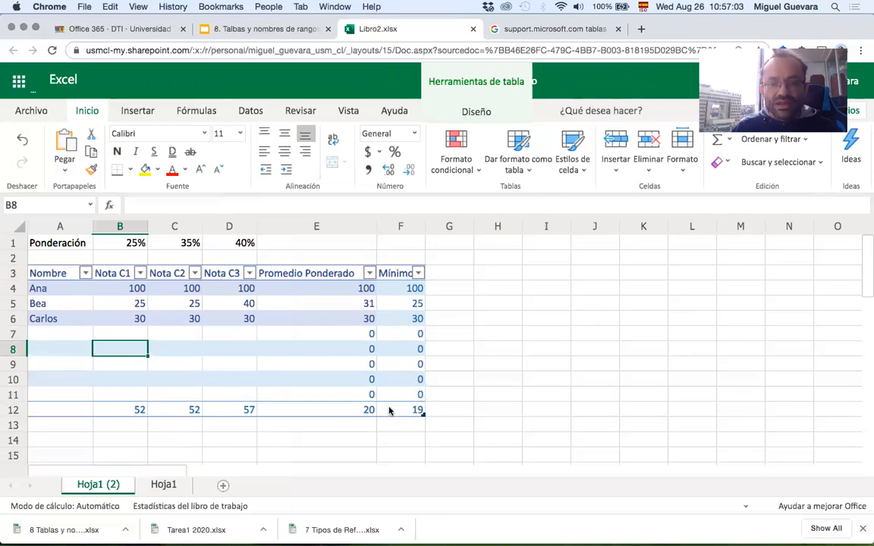
click(72, 338)
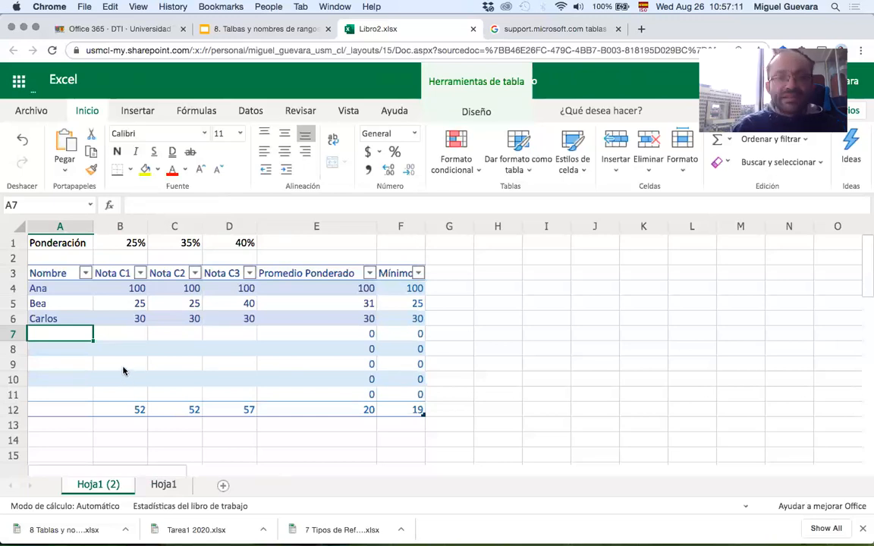
Check the workbook's list of defined names and select the range named Tabla1
click(90, 206)
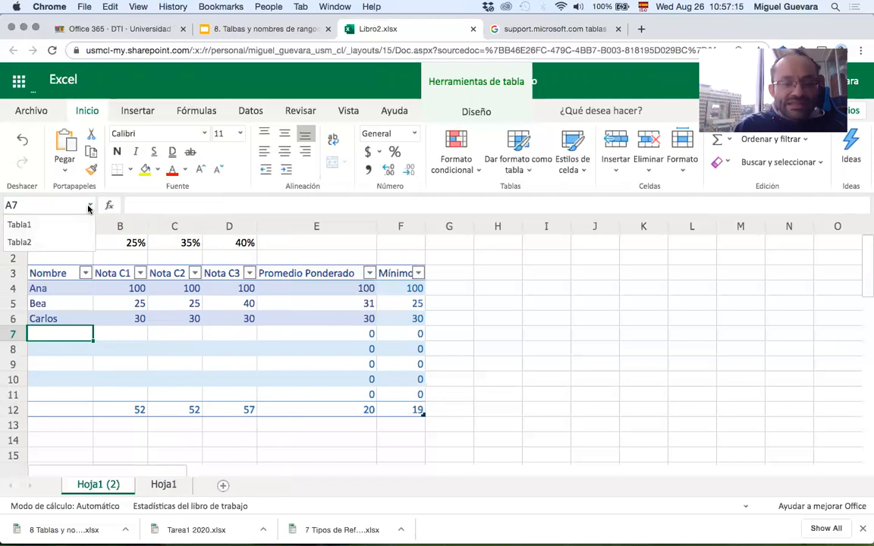
click(89, 205)
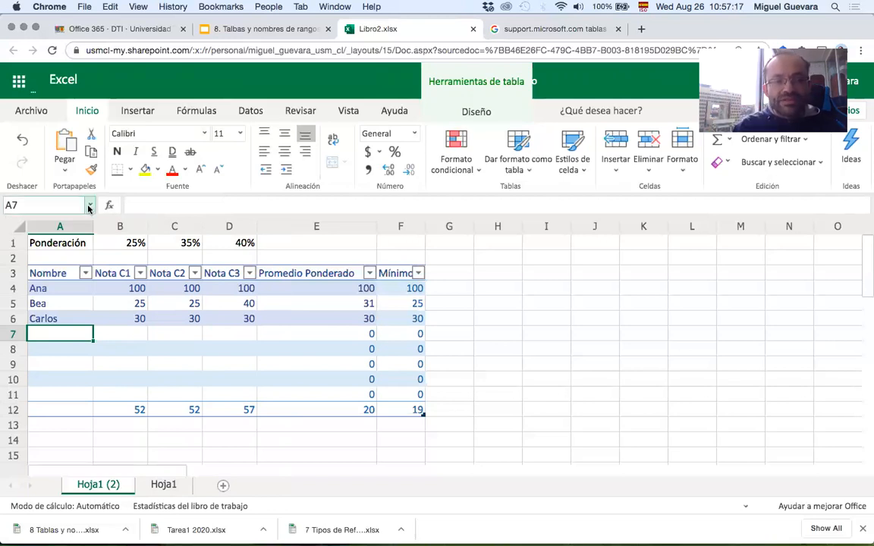
click(89, 205)
click(90, 205)
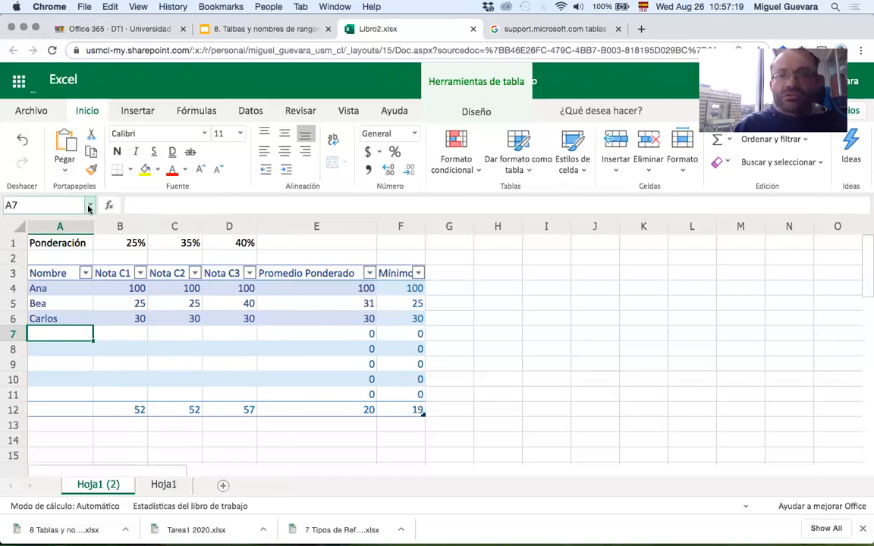
click(90, 205)
click(67, 225)
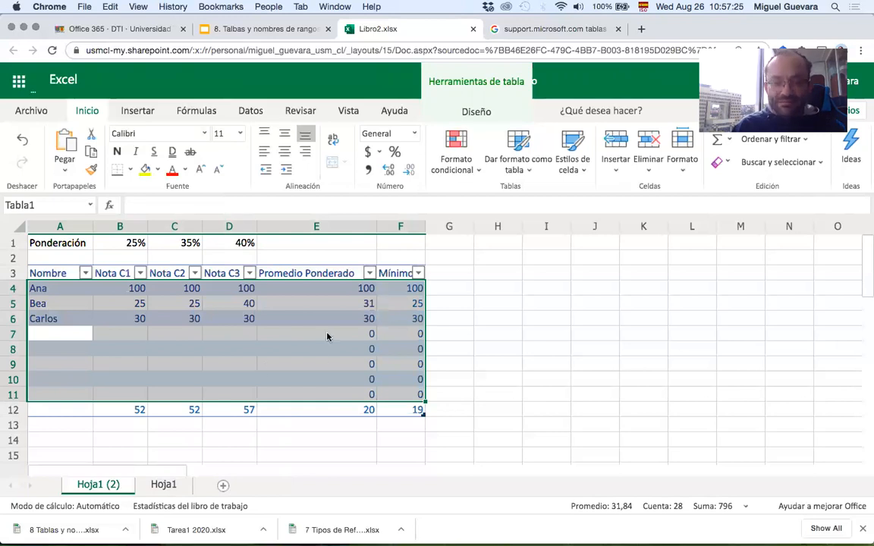
Switch to the desktop Excel workbook 8 Tablas y nombres.xlsx and enlarge its window to fill the screen
key(super+Tab)
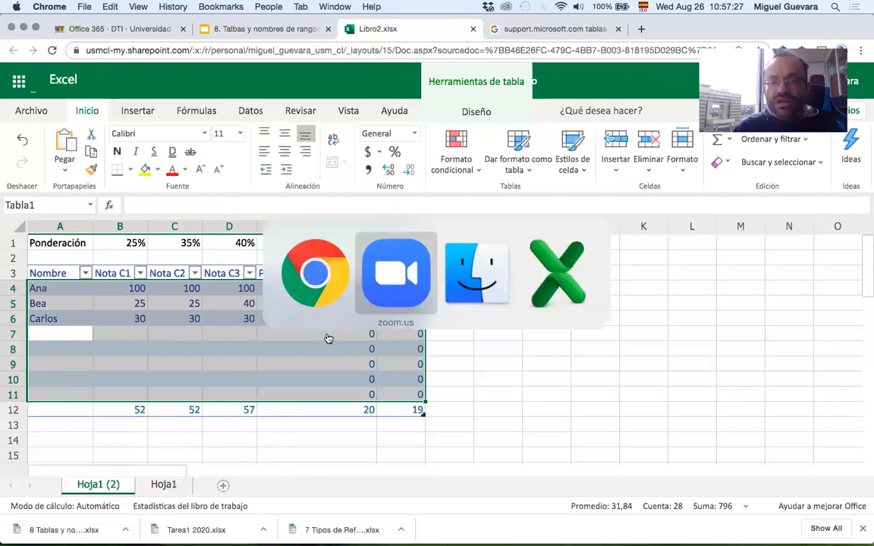
key(super+Tab)
key(super+Tab)
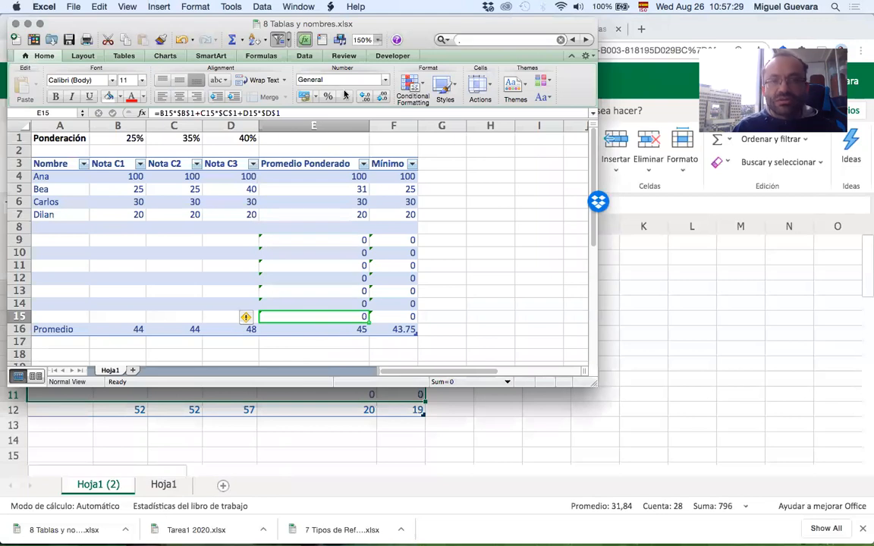
double_click(149, 25)
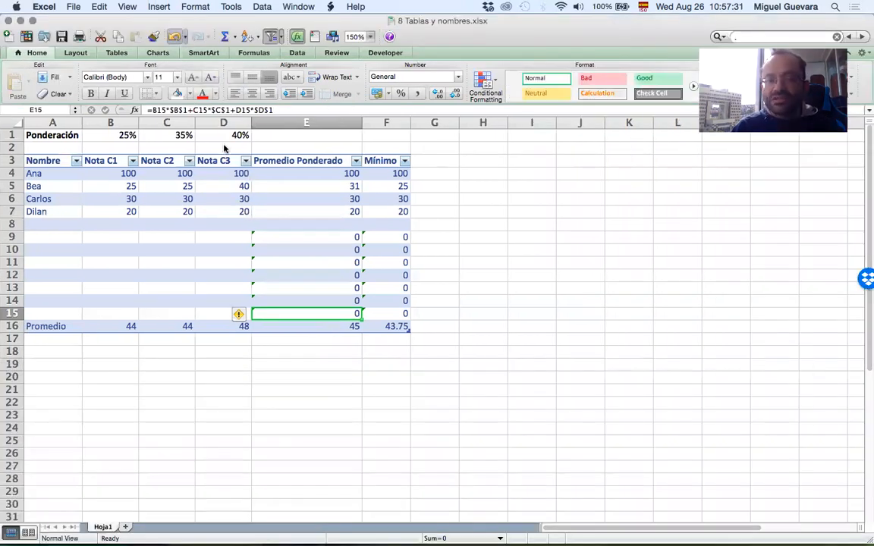
Name the weighting cells B1:D1 ponderaciones
click(413, 249)
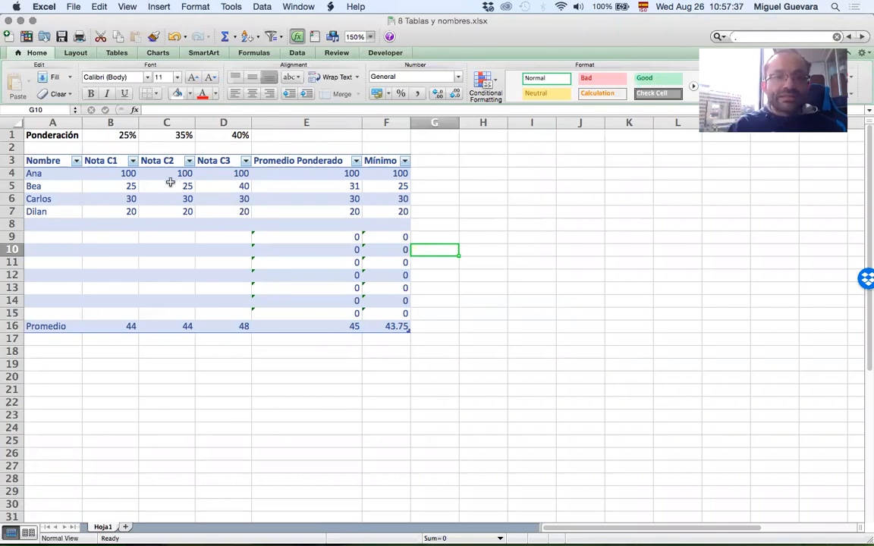
click(110, 210)
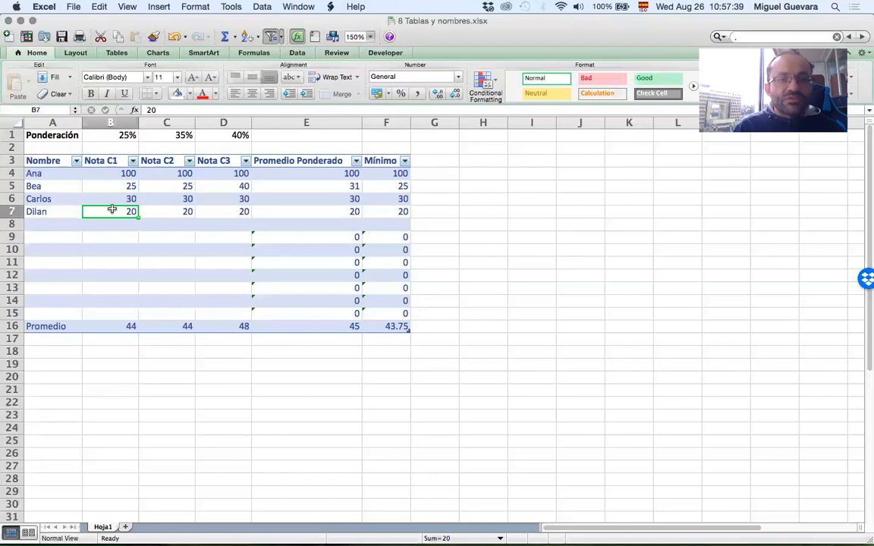
drag(116, 134, 227, 134)
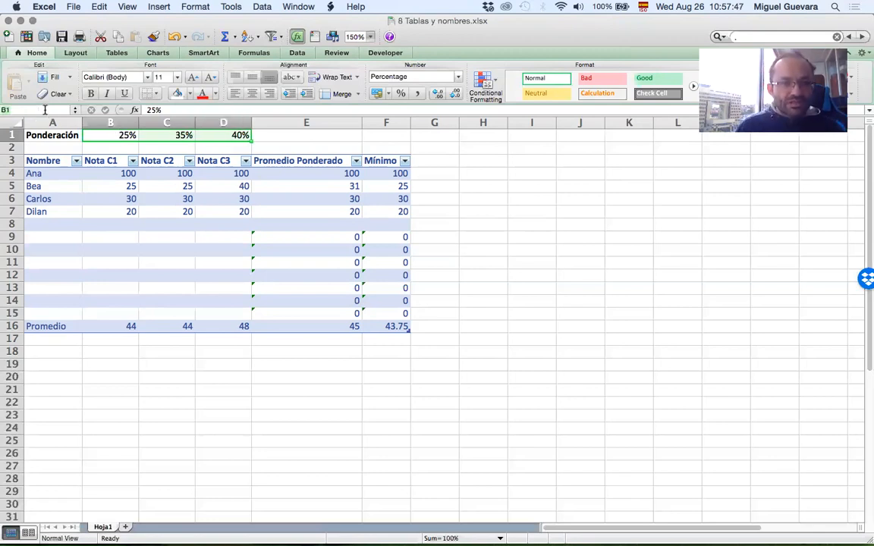
click(44, 110)
text(ponderaciones)
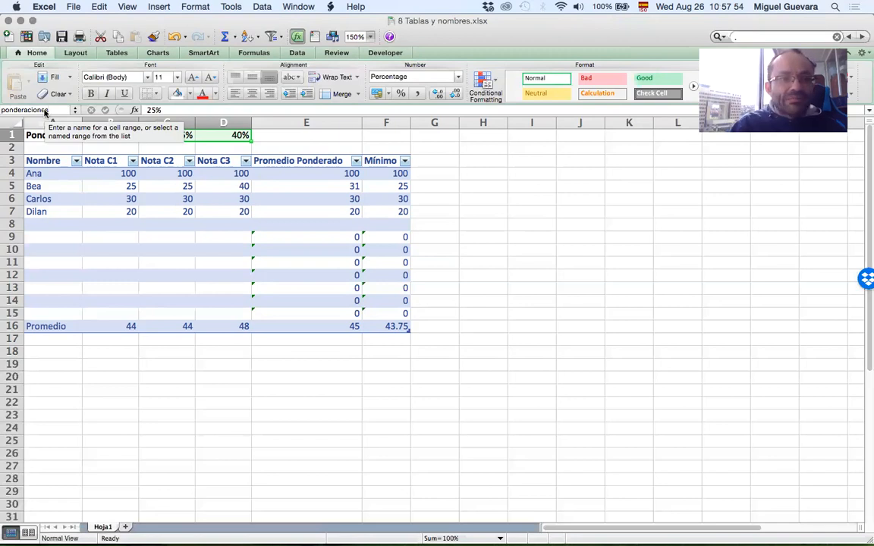
key(Return)
Select the range named ponderaciones from the workbook's list of defined names to check which cells it covers
click(200, 203)
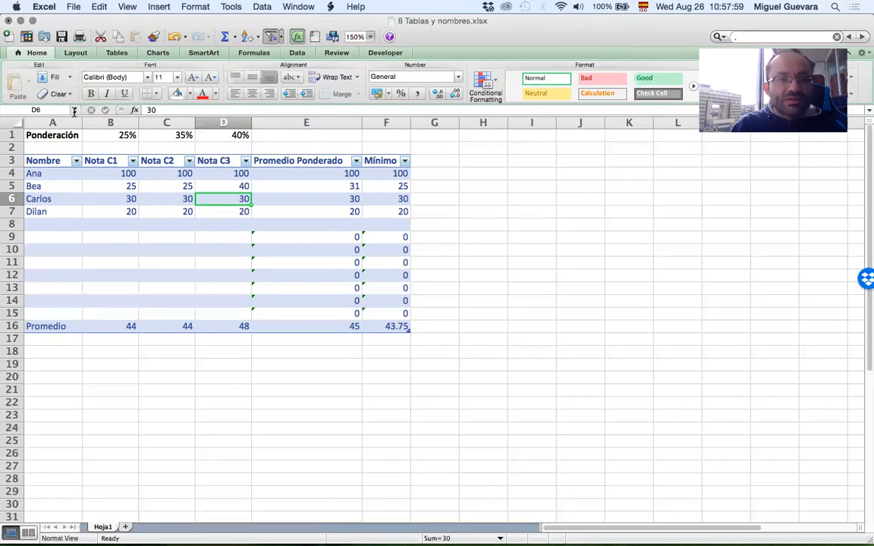
click(74, 111)
click(46, 126)
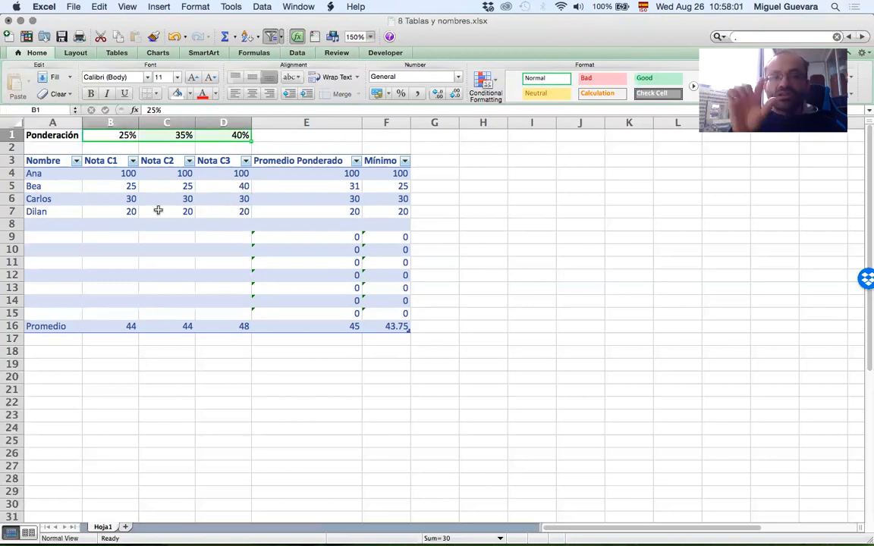
click(478, 261)
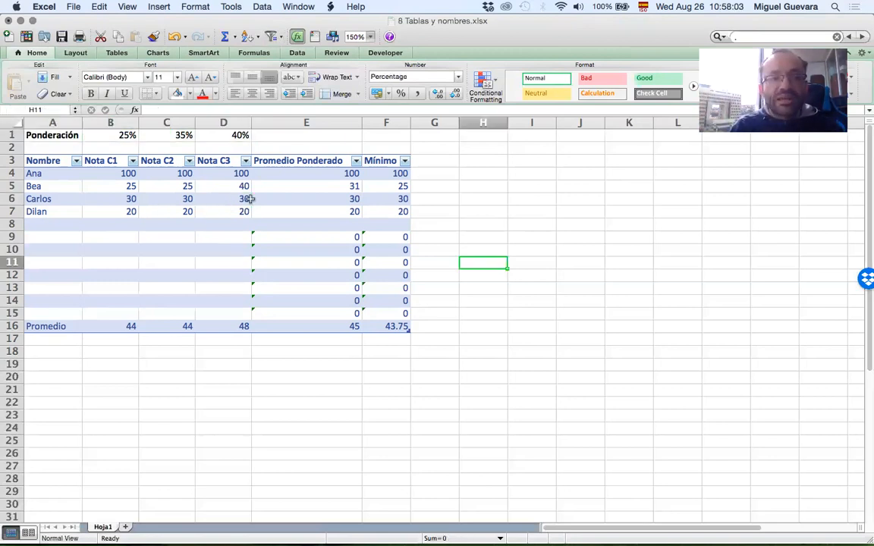
click(73, 113)
click(66, 122)
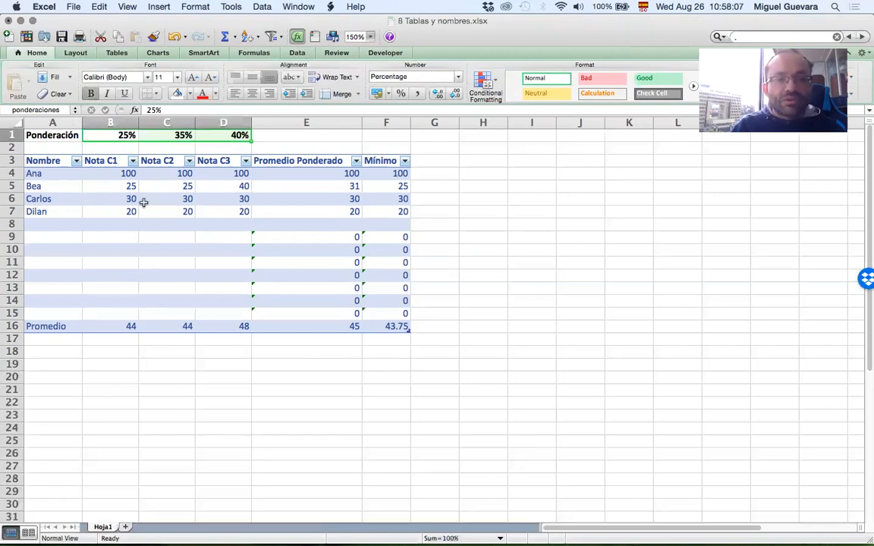
click(160, 223)
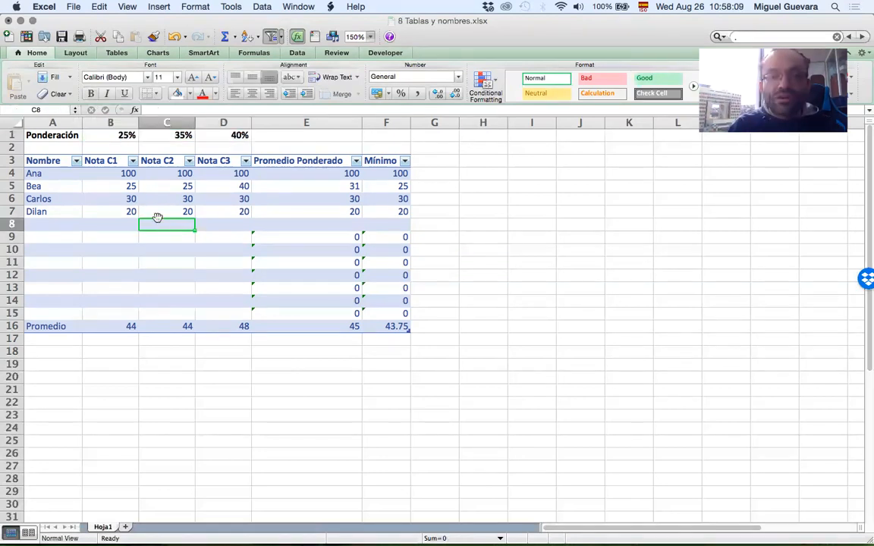
Give the individual weighting cells their own names: uno for B1, dos for C1 and tres for D1
click(131, 137)
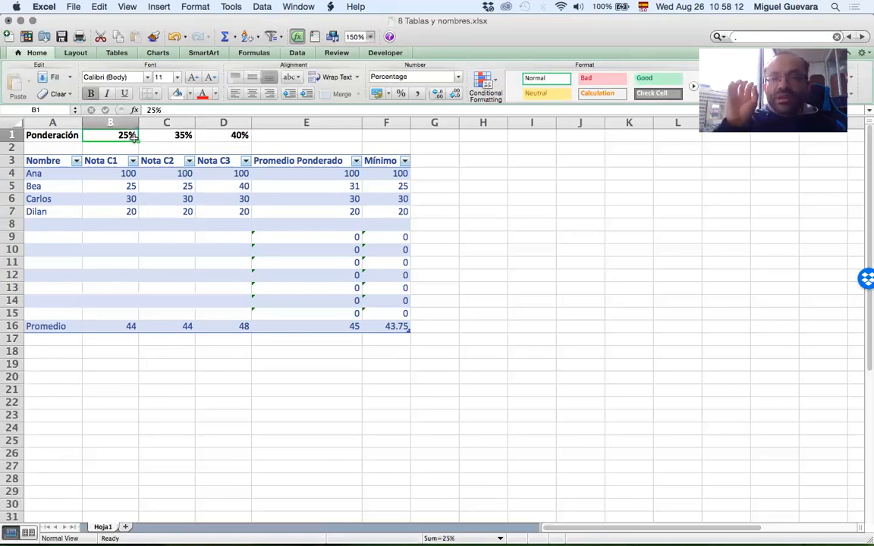
click(53, 110)
text(uno)
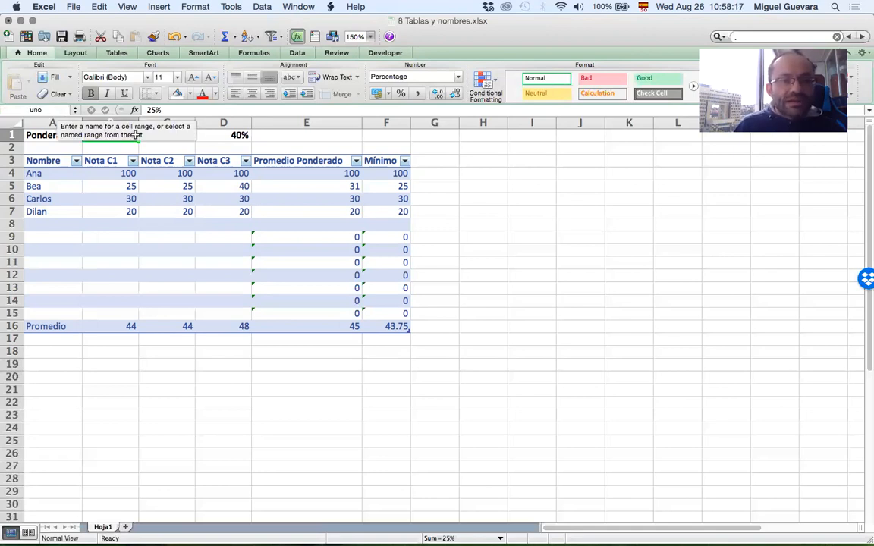
click(162, 136)
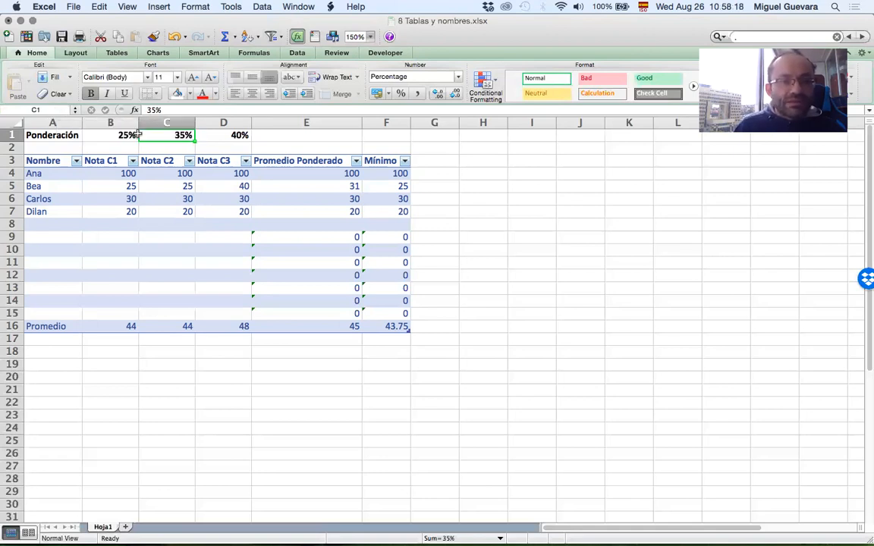
click(36, 111)
text(dos)
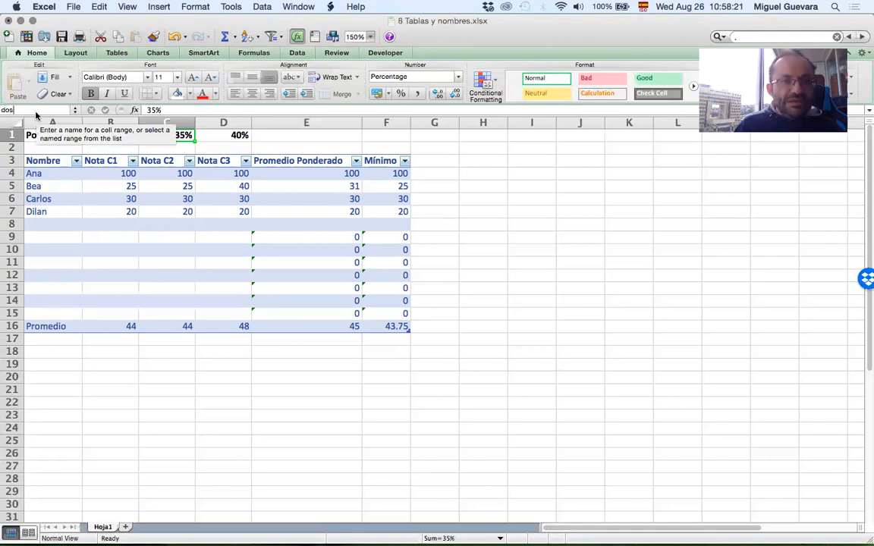
key(Return)
key(Right)
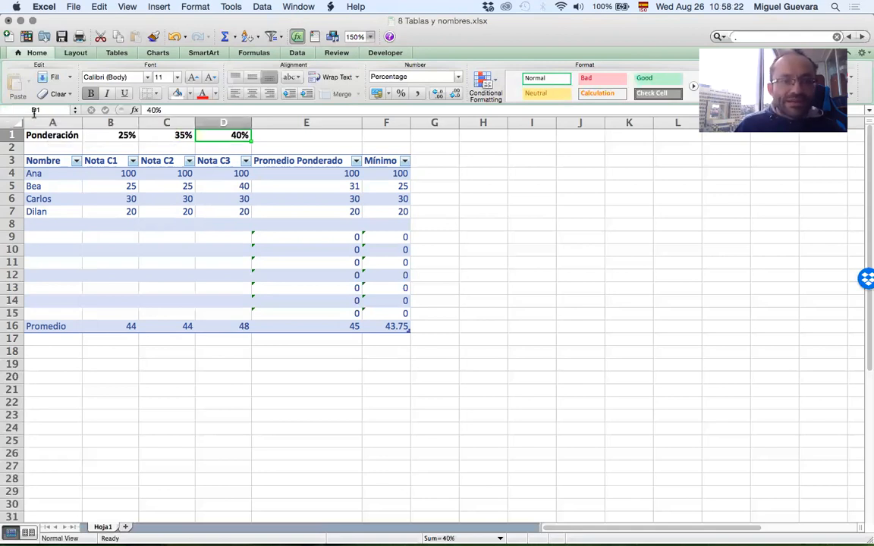
text(trre)
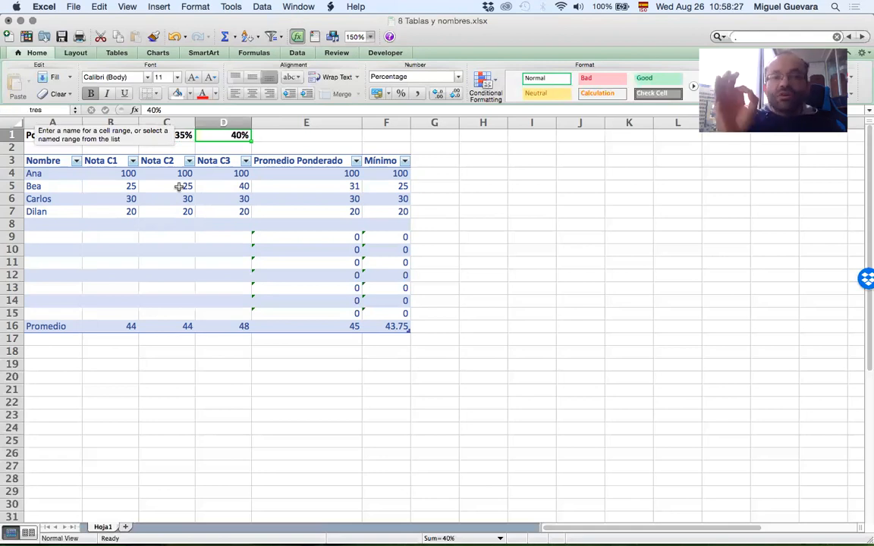
click(201, 199)
Replace the reference $B$1 with the name uno in the weighted-average formula of cell E4
click(364, 172)
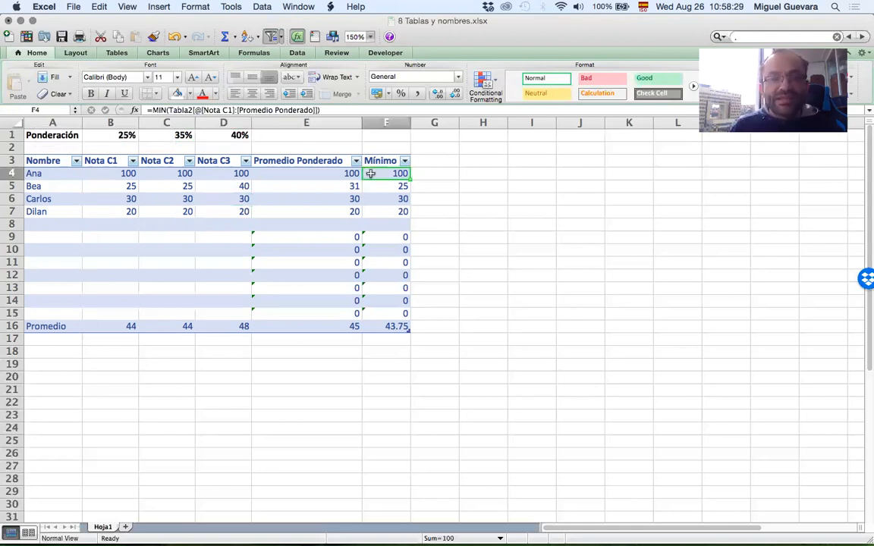
click(337, 174)
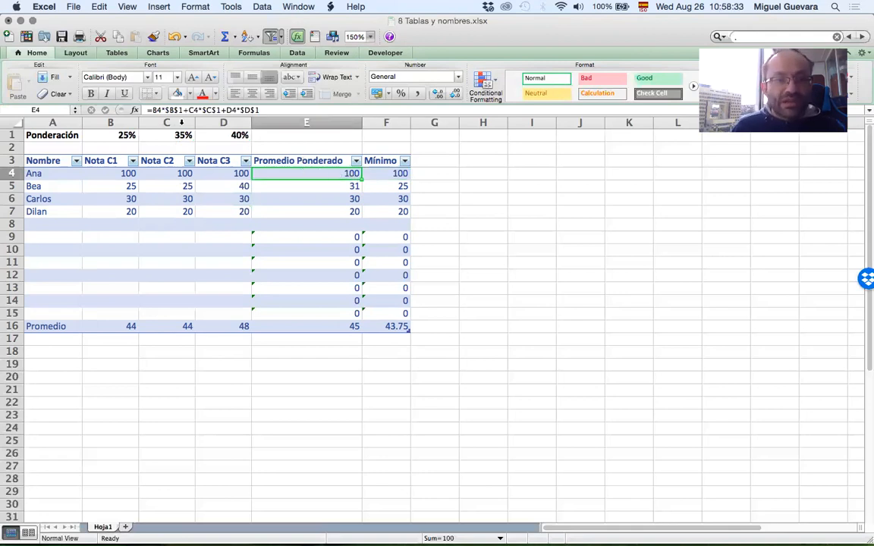
click(180, 110)
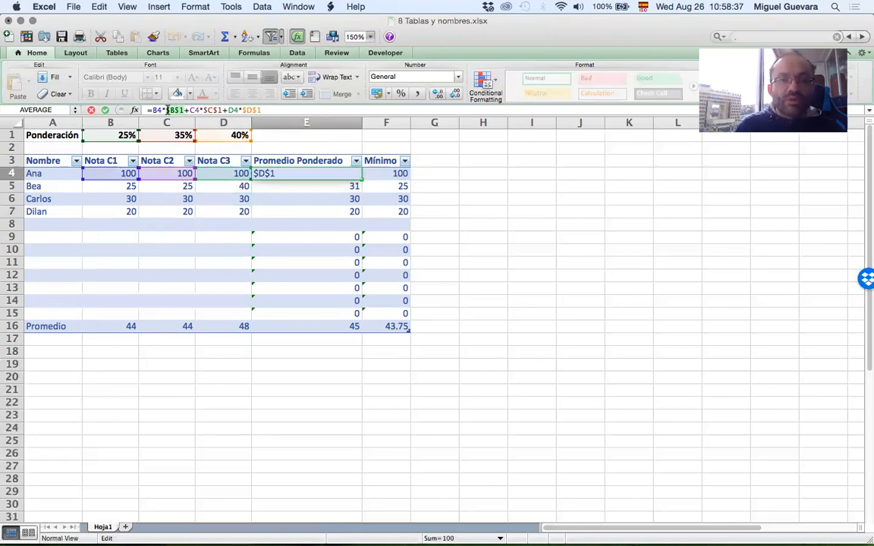
text(un)
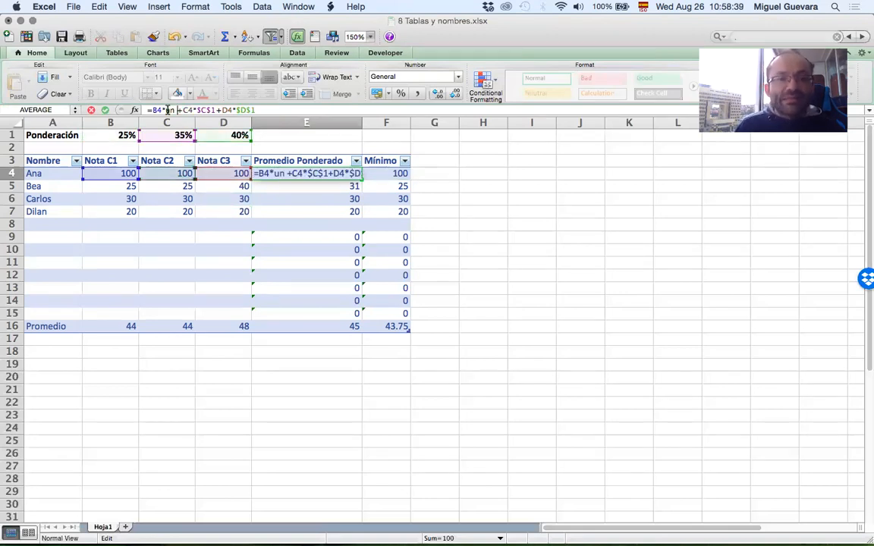
text(o)
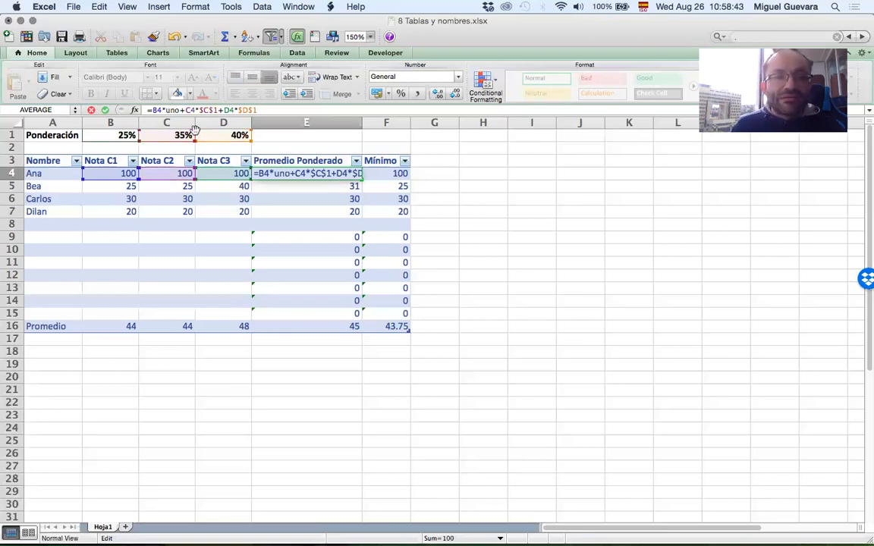
Replace $C$1 with dos and $D$1 with tres so E4's formula reads =B4*uno+C4*dos+D4*tres, and enter it
click(198, 109)
key(shift+Right)
key(shift+Right)
key(shift+Right)
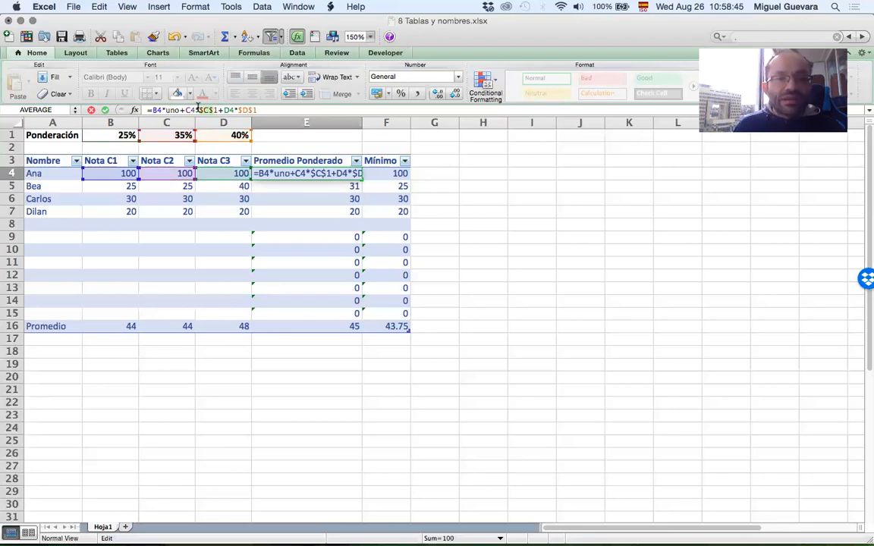
key(BackSpace)
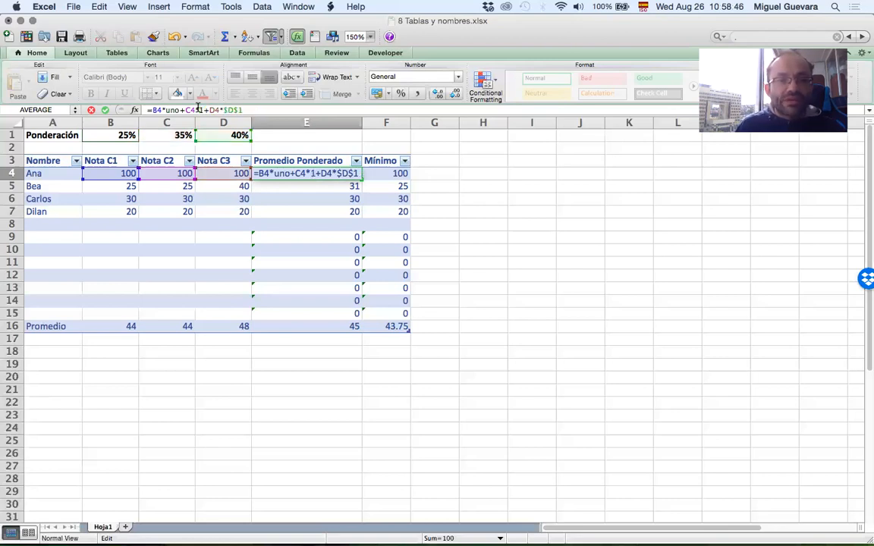
key(Delete)
text(dos)
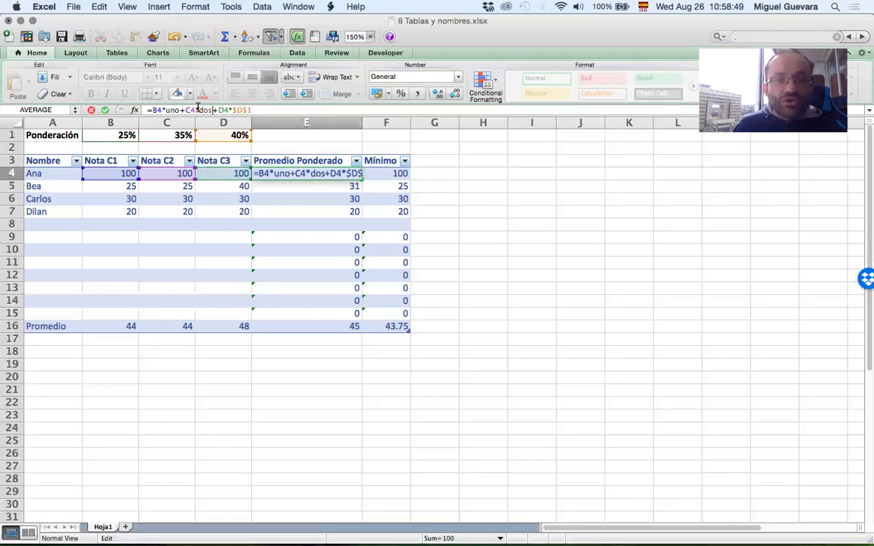
drag(233, 109, 261, 106)
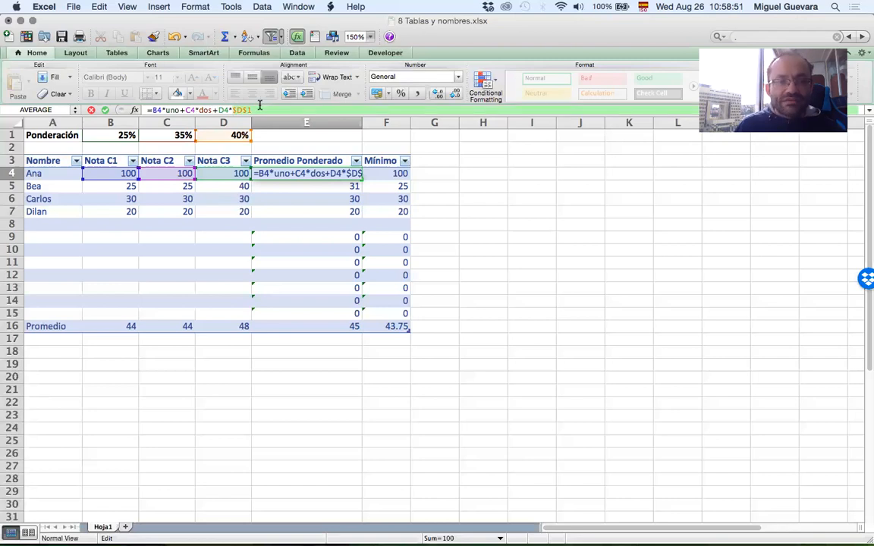
text(tre)
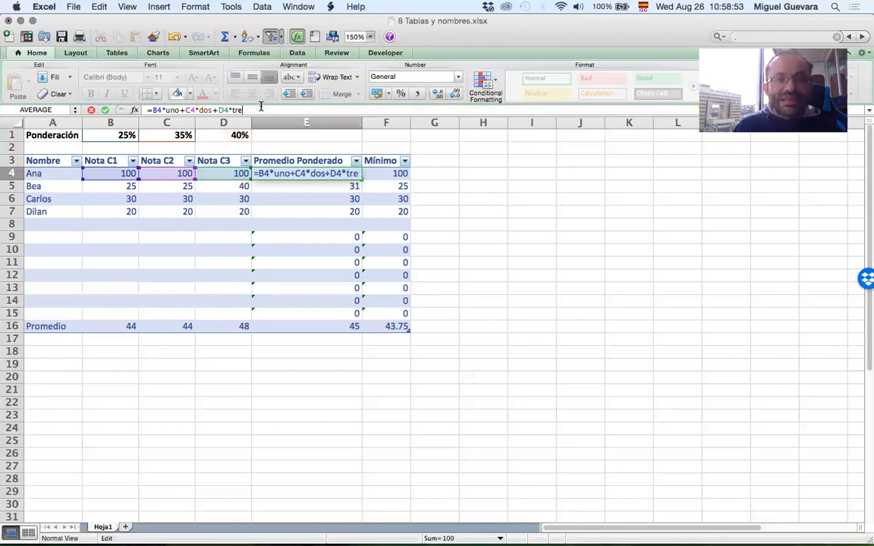
text(s)
key(ctrl+Return)
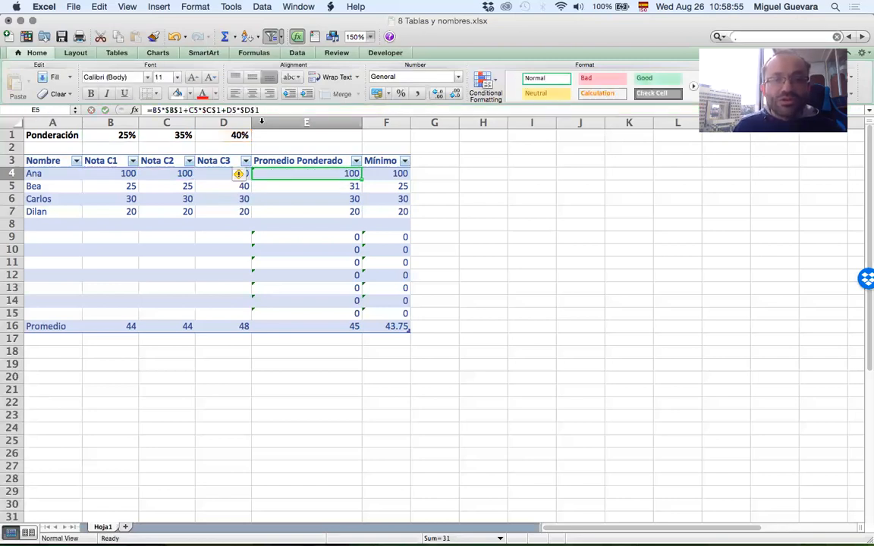
Compare the weighted-average formulas in E4 and E5, and inspect the cells that E4's formula refers to
click(316, 185)
key(Up)
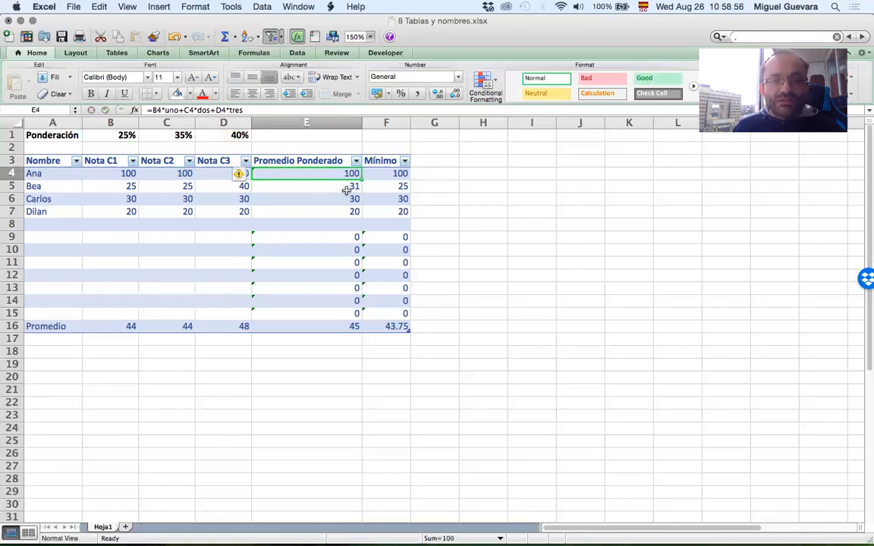
key(Down)
click(303, 172)
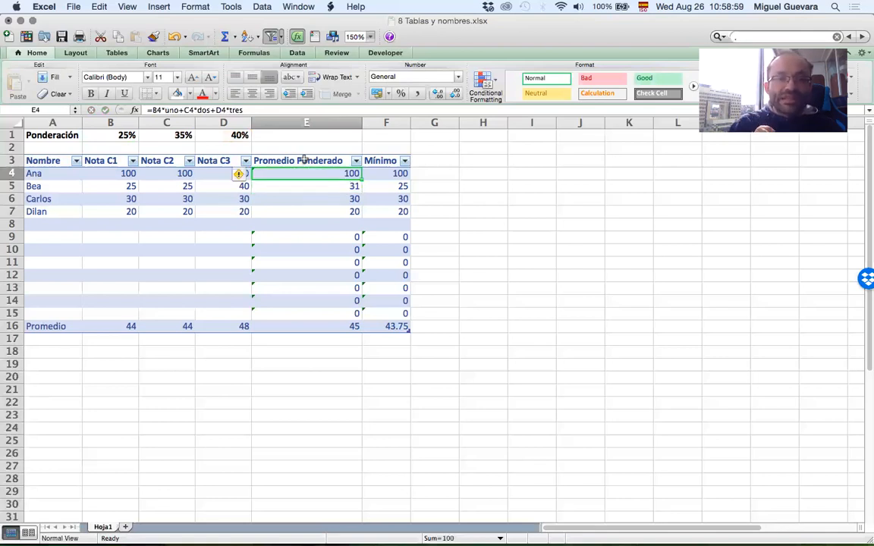
double_click(303, 173)
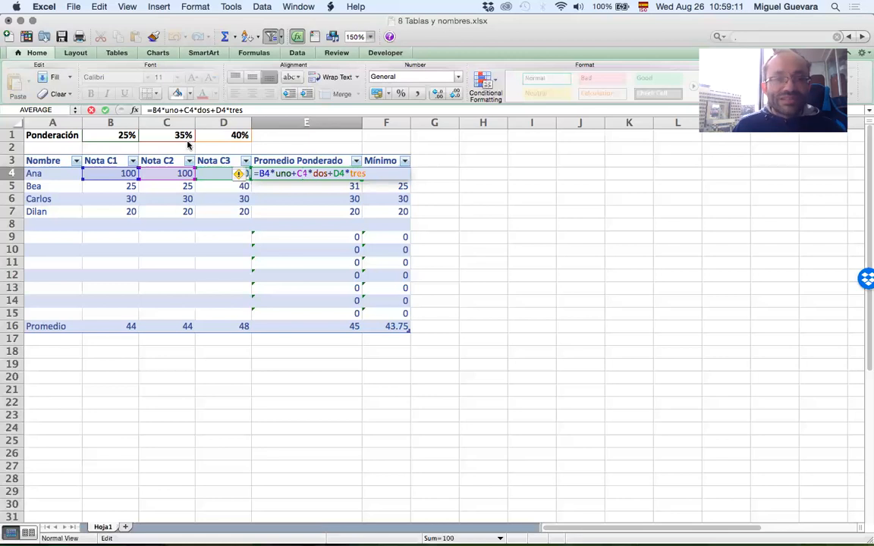
key(Return)
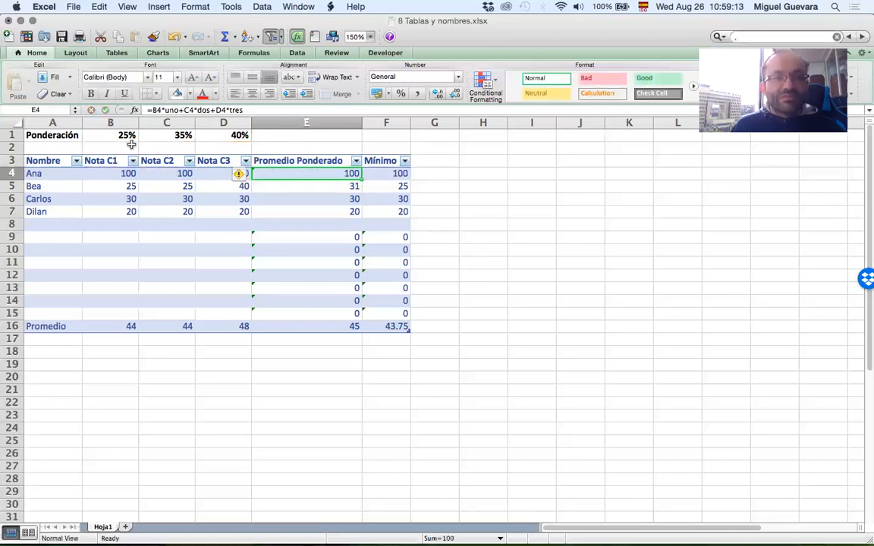
Check which cells the names uno, Tabla2, ponderaciones, dos and tres refer to, and return to the formula in E4
click(117, 138)
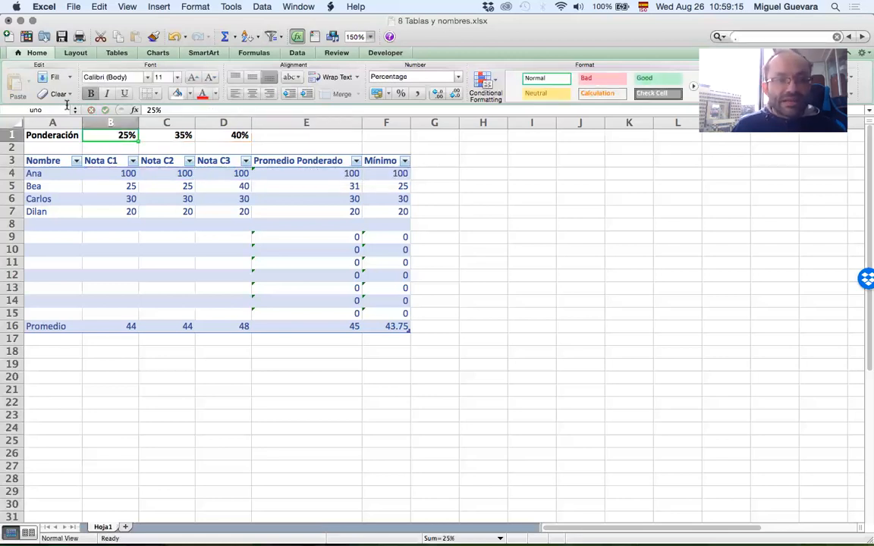
click(75, 110)
click(51, 161)
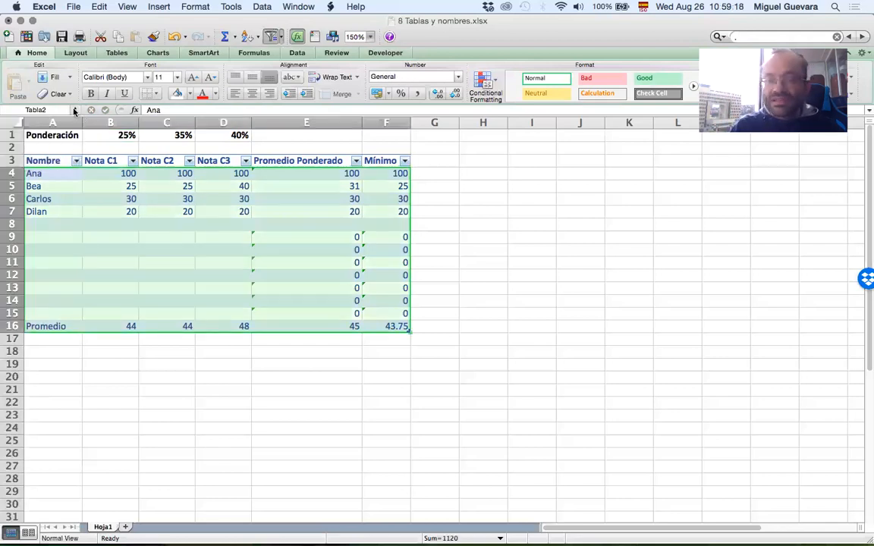
click(75, 110)
click(55, 134)
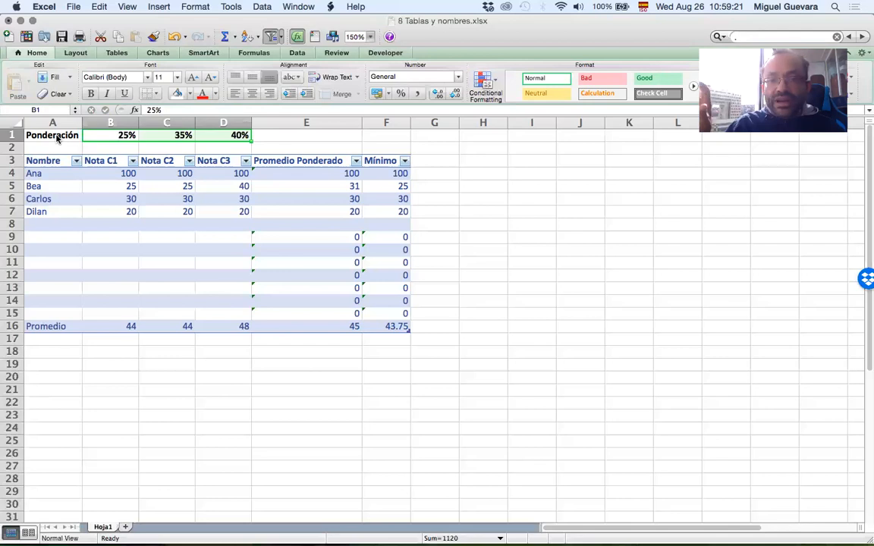
click(60, 111)
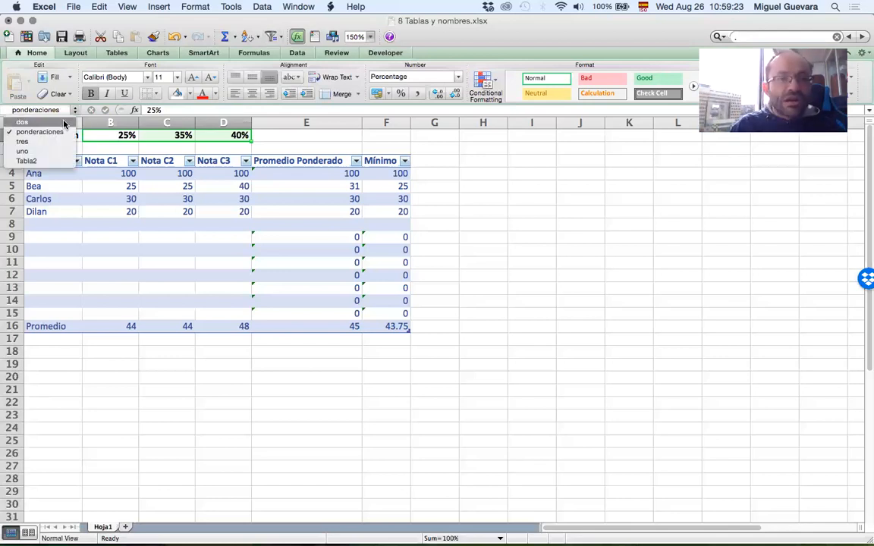
click(55, 123)
click(74, 110)
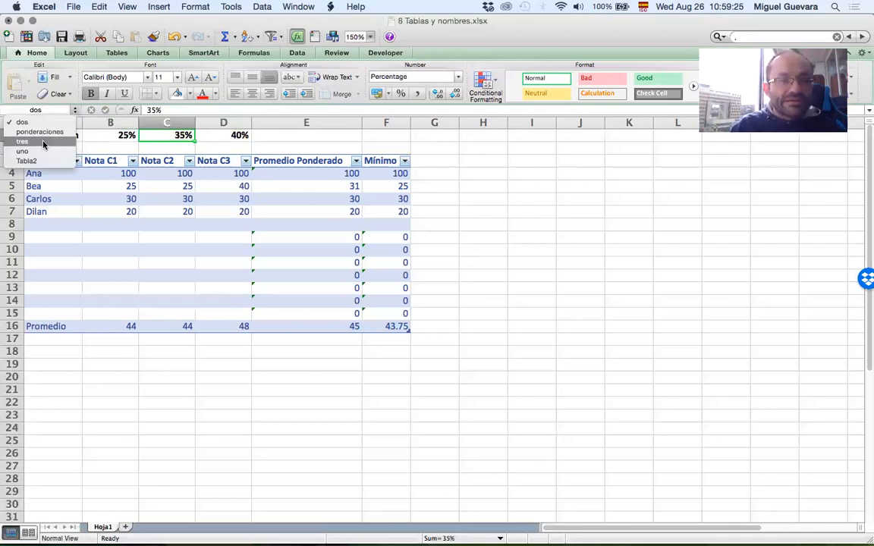
click(48, 142)
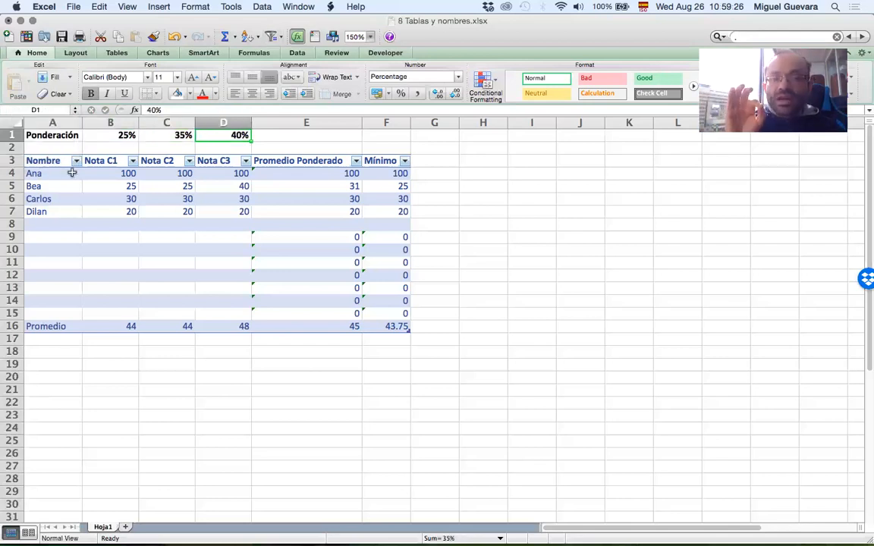
click(308, 176)
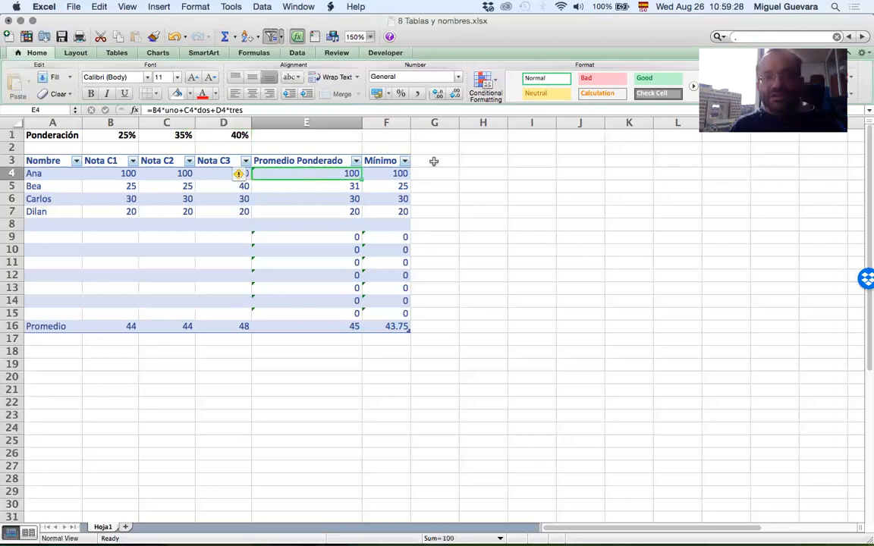